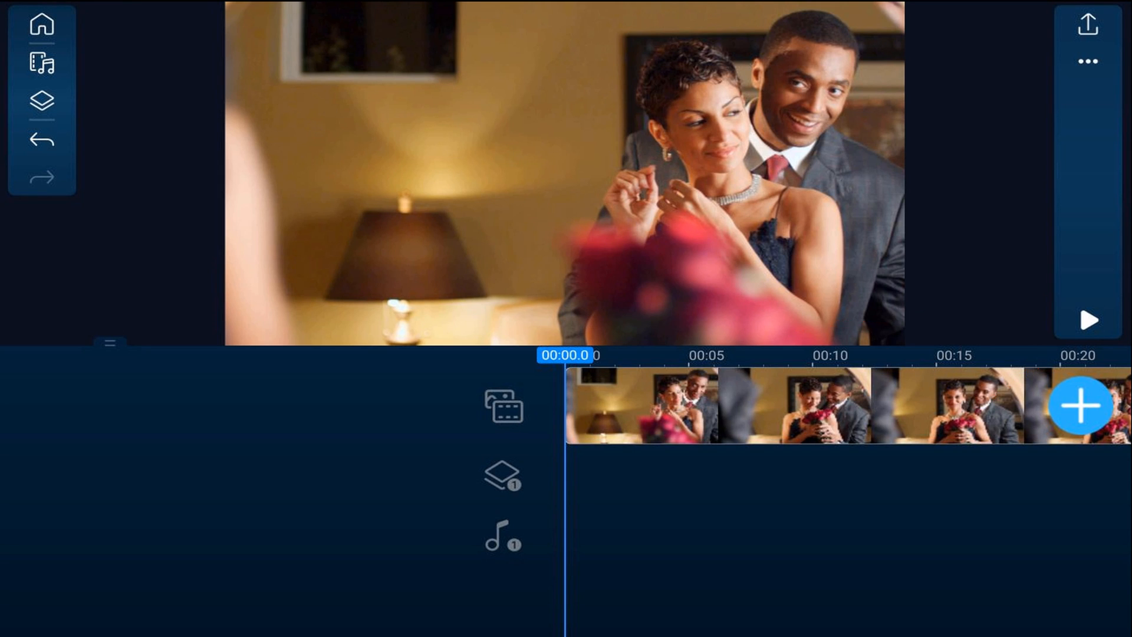
Preview the couple clip briefly and return the playhead to the start
{"action": "left_click", "coordinate": [1088, 320]}
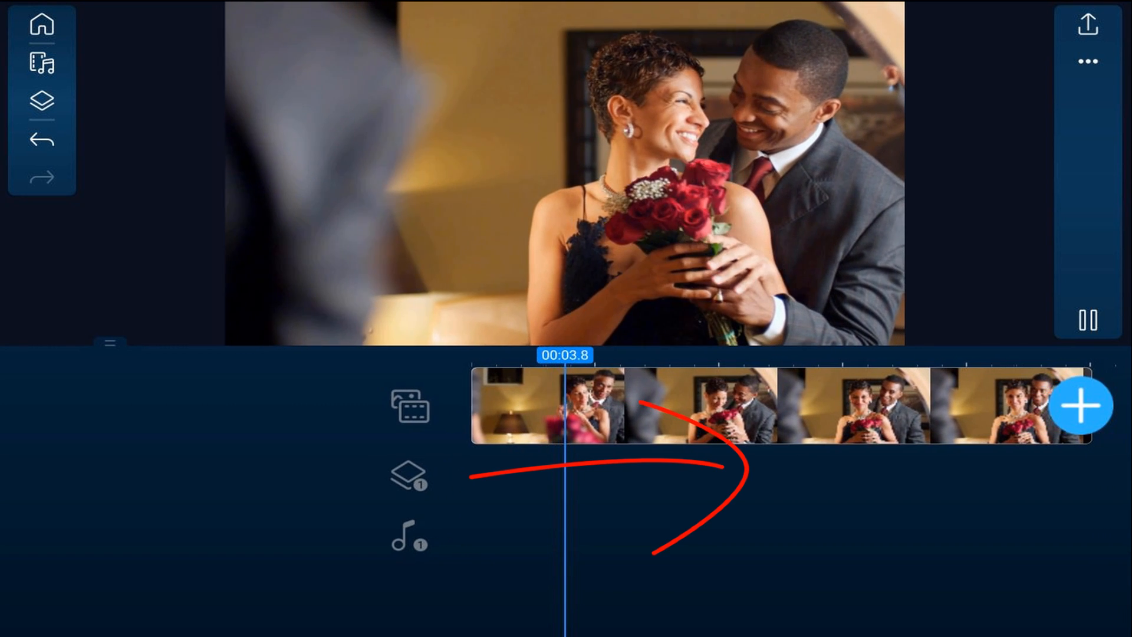
{"action": "left_click", "coordinate": [761, 477]}
{"action": "left_click_drag", "start_coordinate": [761, 477], "coordinate": [891, 476]}
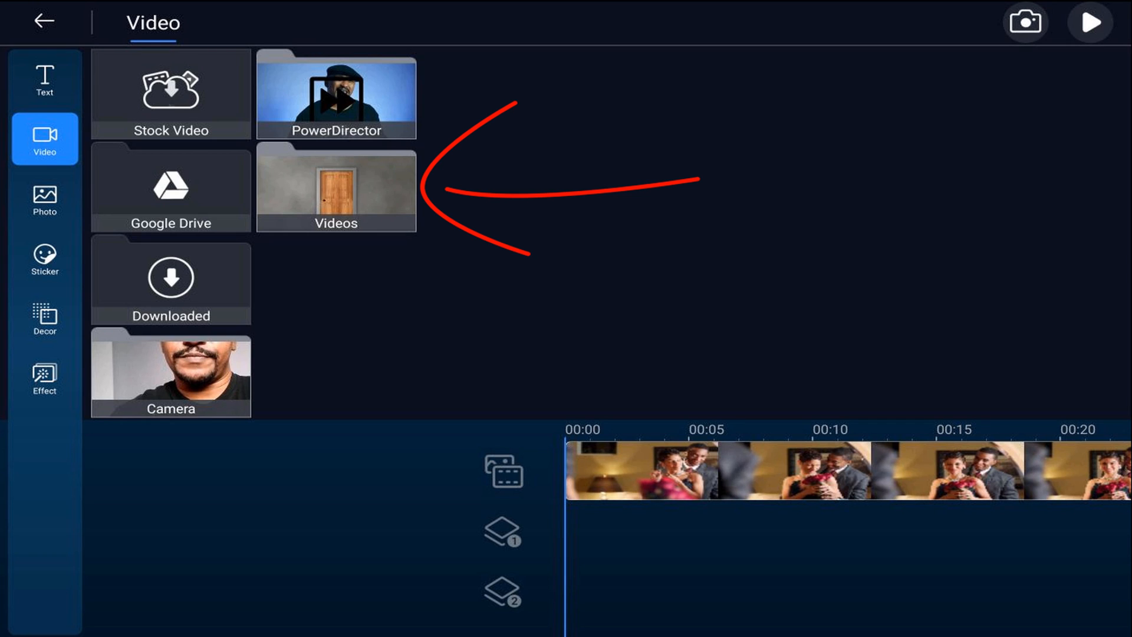
Add Doorway.mp4 from the device videos as an overlay, dismissing the conversion notice
{"action": "left_click", "coordinate": [326, 193]}
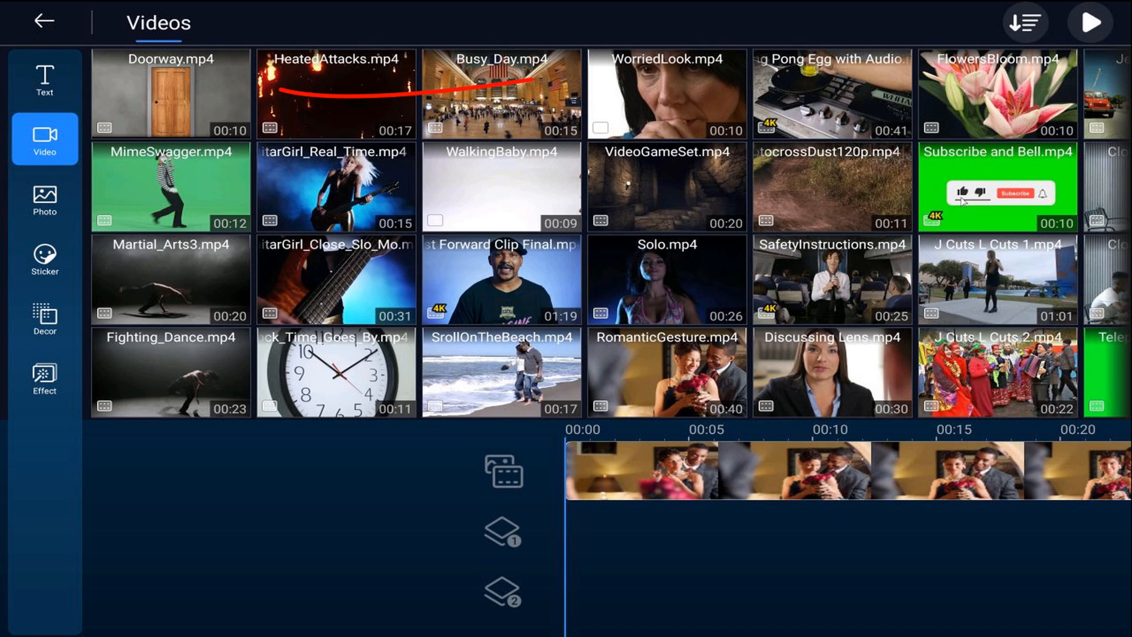
{"action": "left_click", "coordinate": [171, 92]}
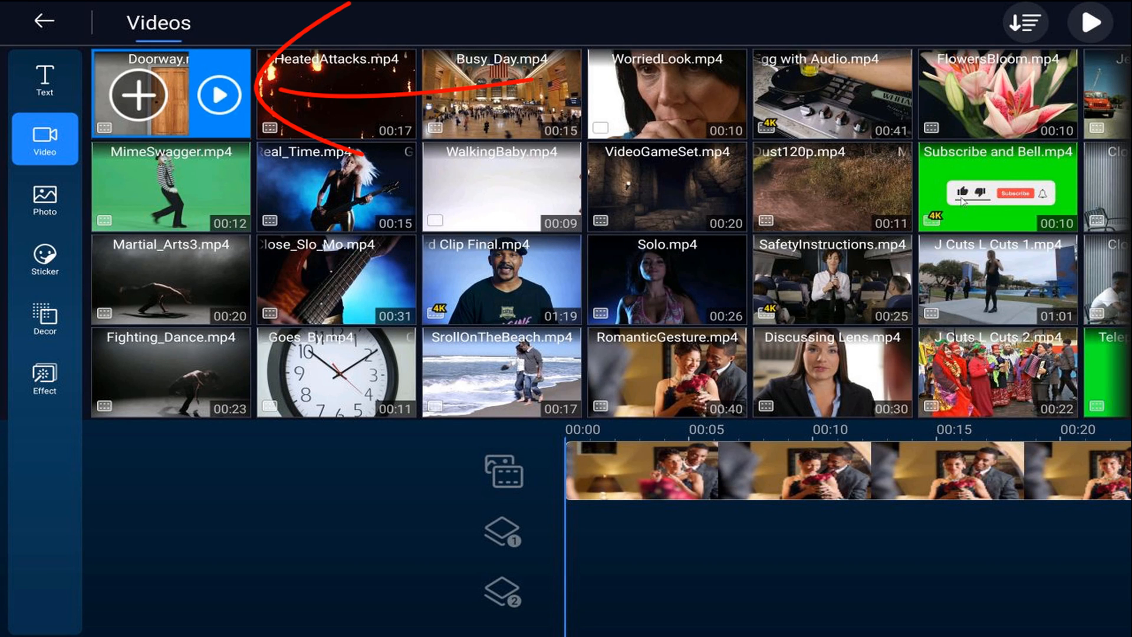
{"action": "left_click", "coordinate": [138, 95]}
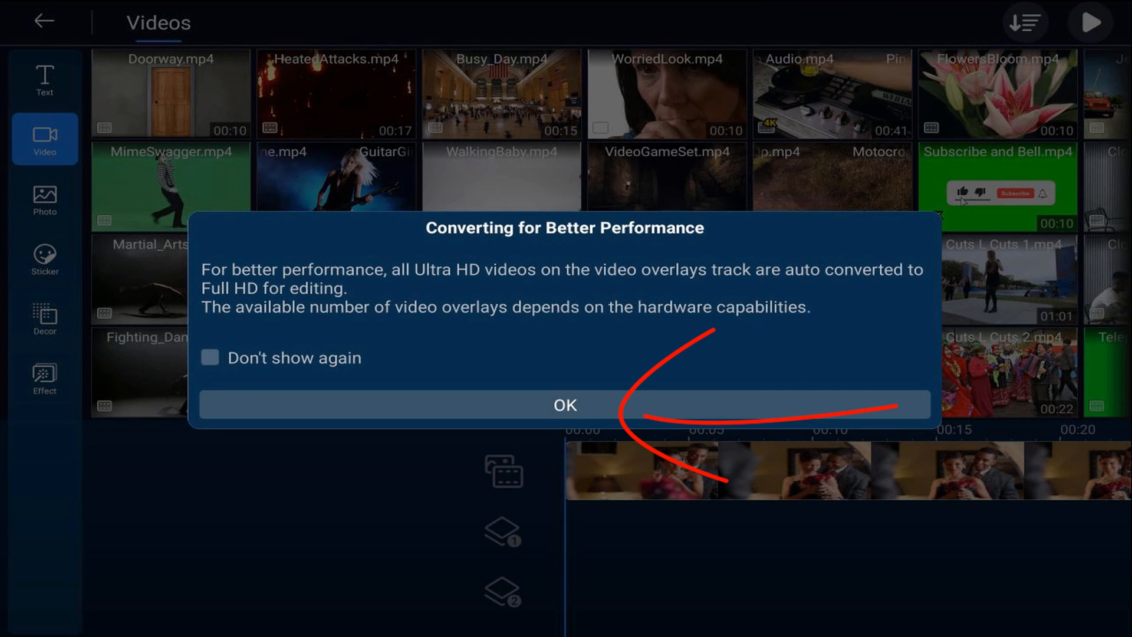
{"action": "left_click", "coordinate": [566, 406]}
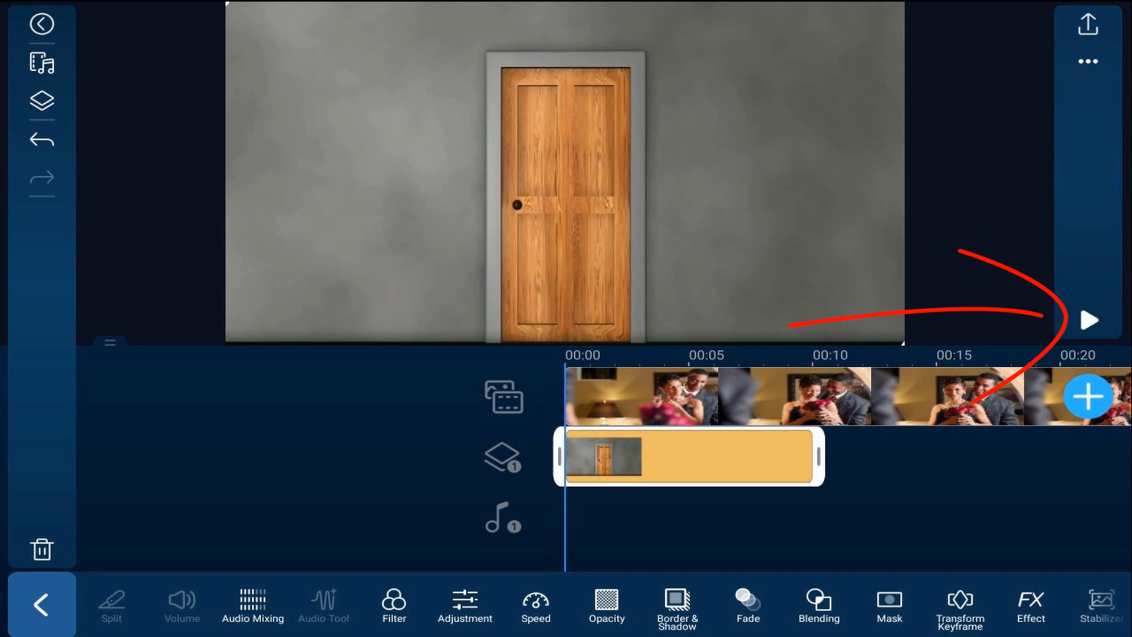
Play the door overlay and pause once the door has opened onto the green doorway
{"action": "left_click", "coordinate": [1088, 320]}
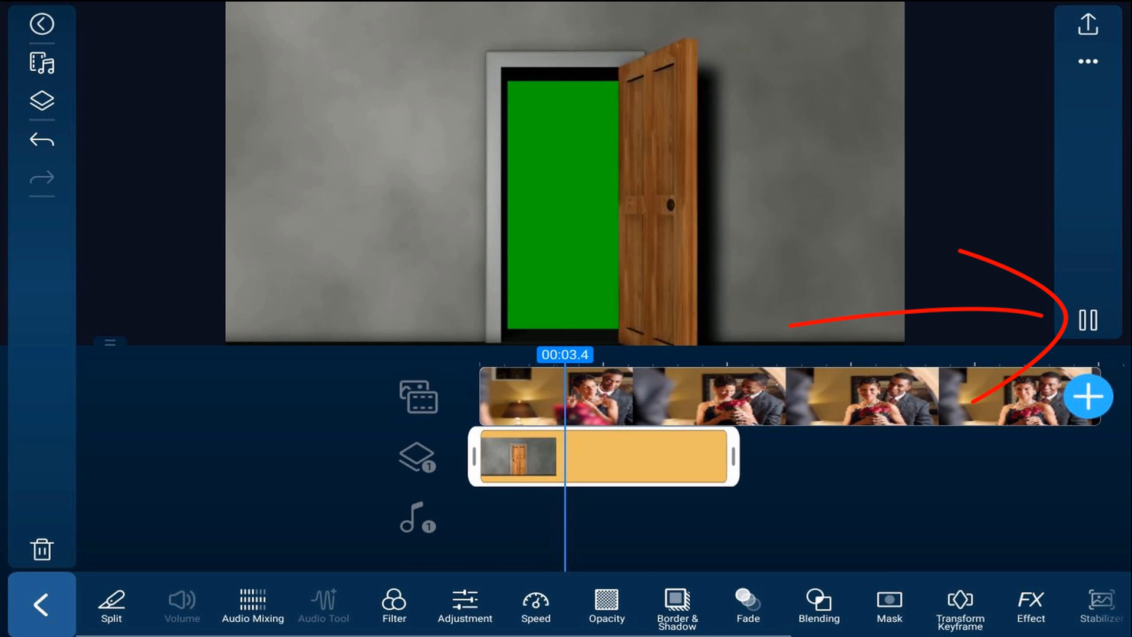
{"action": "left_click", "coordinate": [1088, 321]}
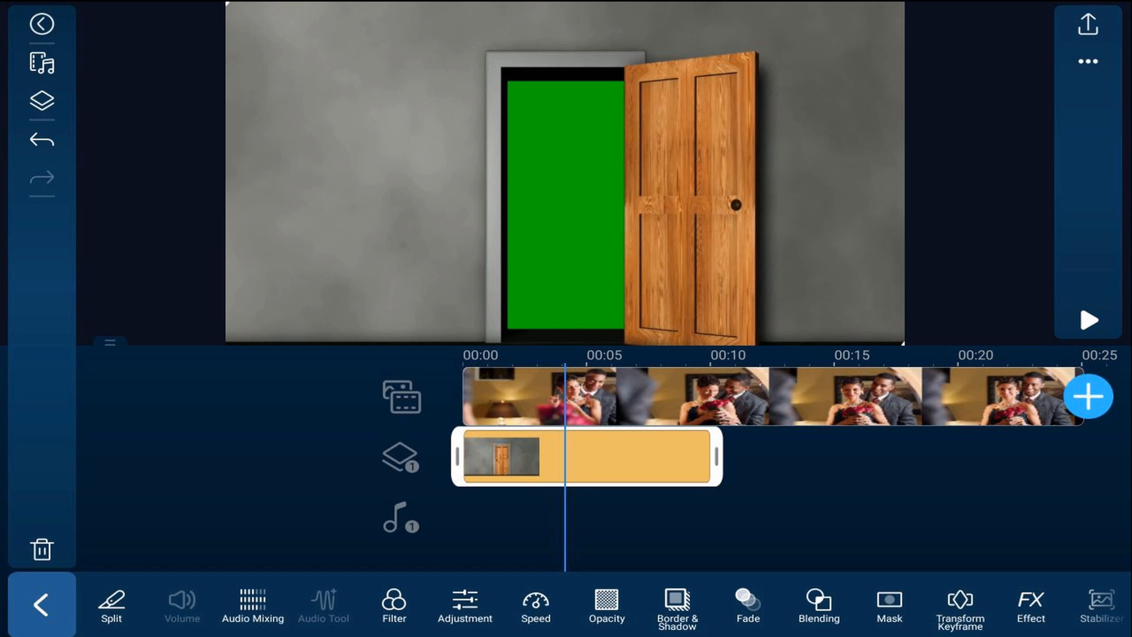
{"action": "scroll", "coordinate": [567, 610], "scroll_direction": "right", "scroll_amount": 5}
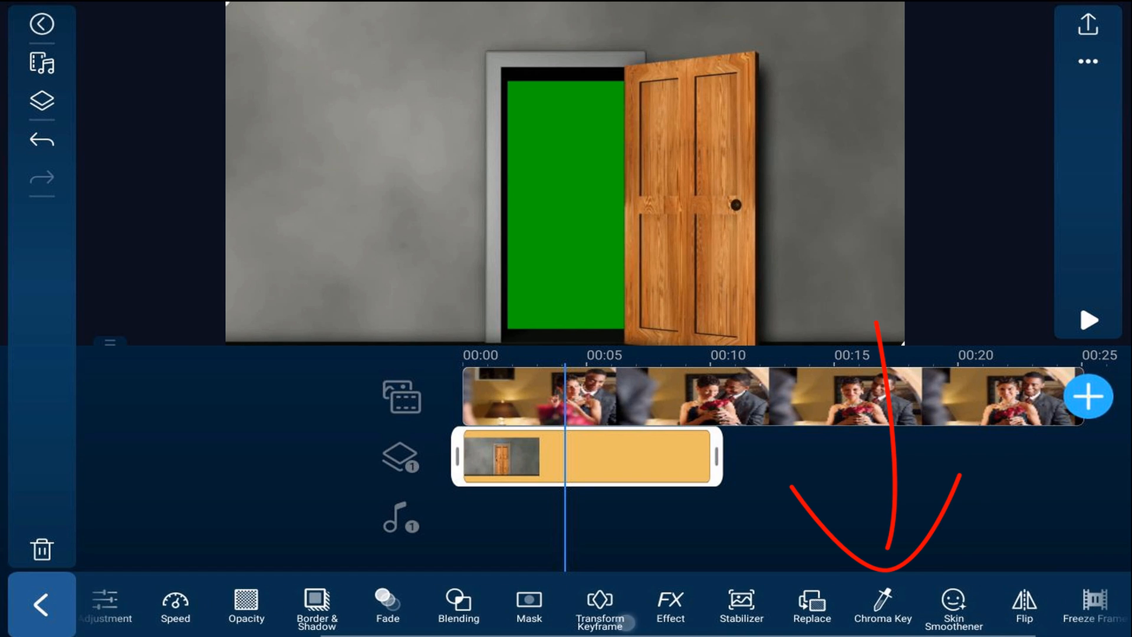
Chroma-key the green inside the doorway so the couple video shows through
{"action": "left_click", "coordinate": [883, 606]}
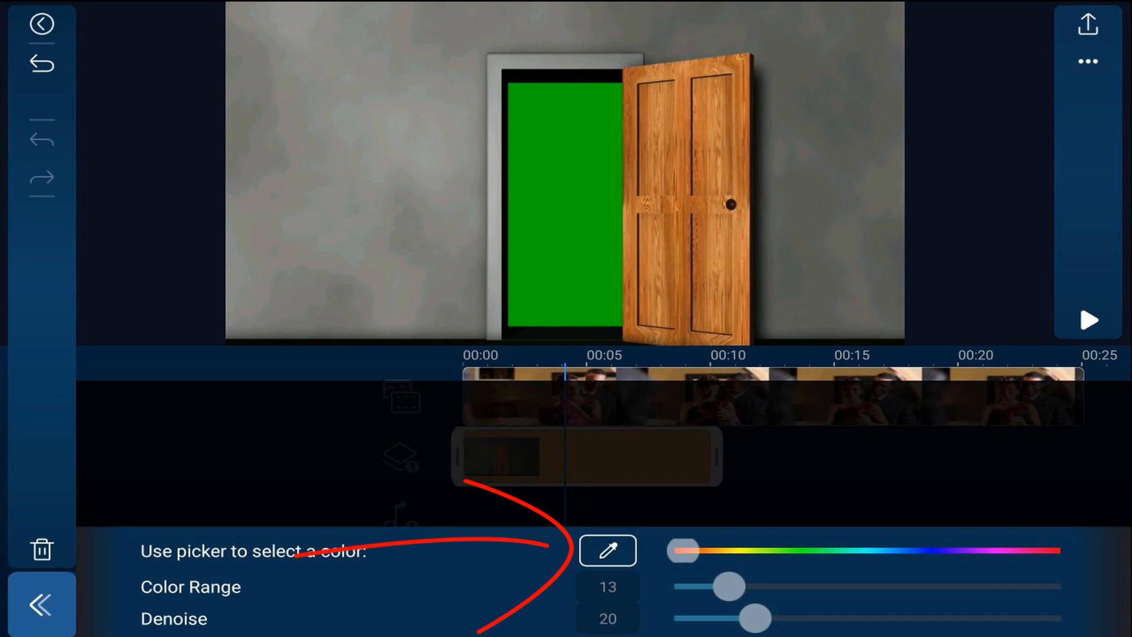
{"action": "left_click", "coordinate": [608, 550]}
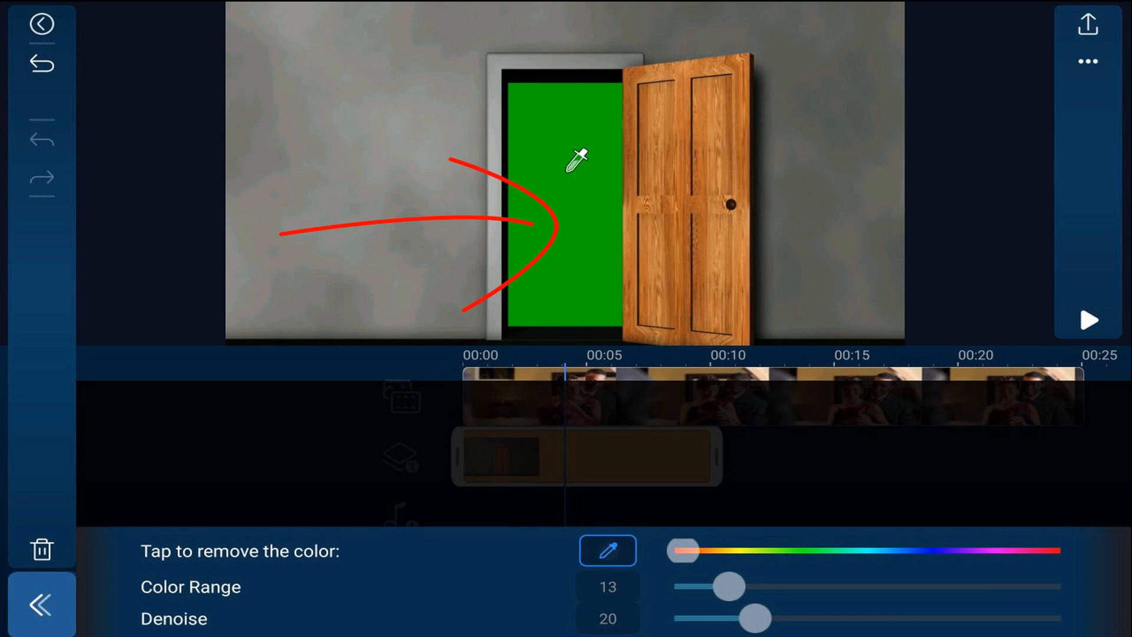
{"action": "left_click", "coordinate": [576, 161]}
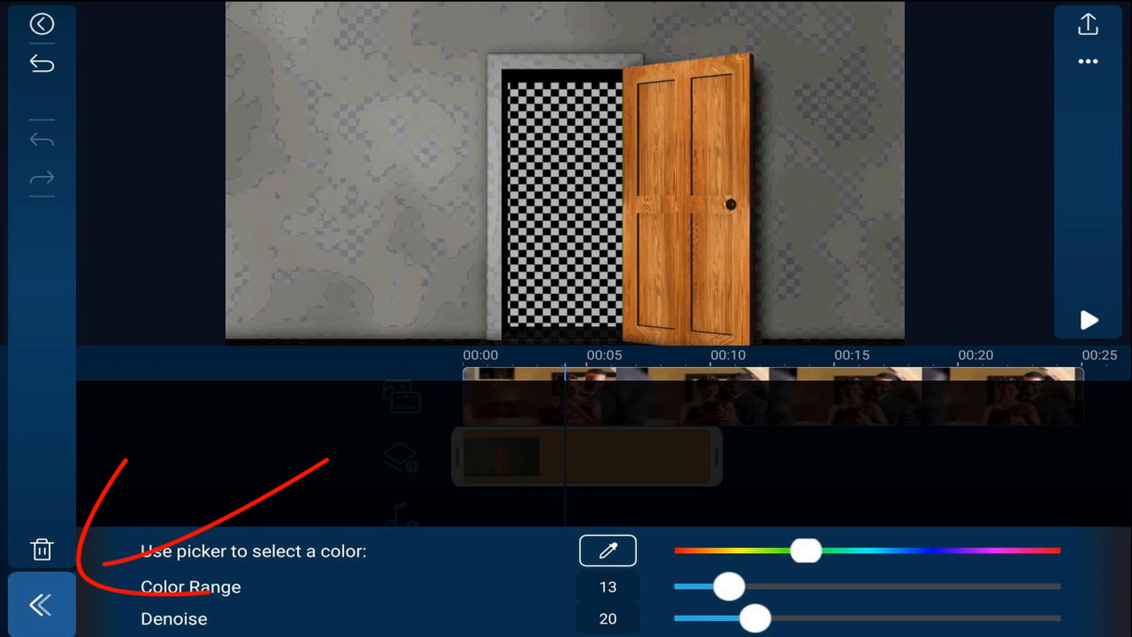
{"action": "left_click", "coordinate": [42, 605]}
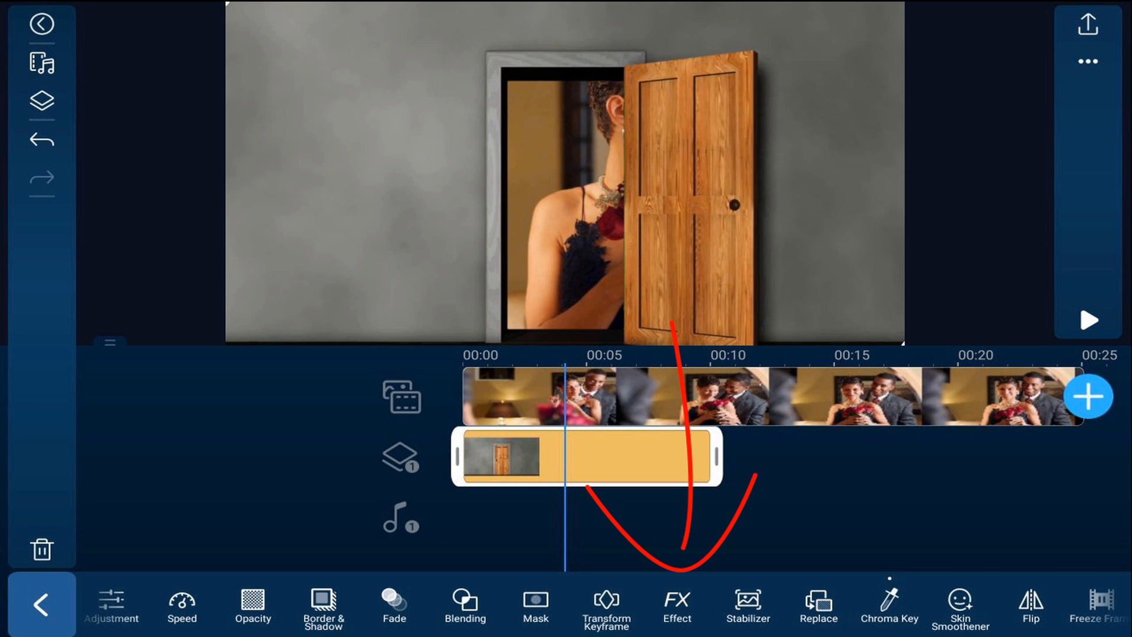
Apply the Filter Color - Green effect to turn the door overlay grey
{"action": "left_click", "coordinate": [677, 606]}
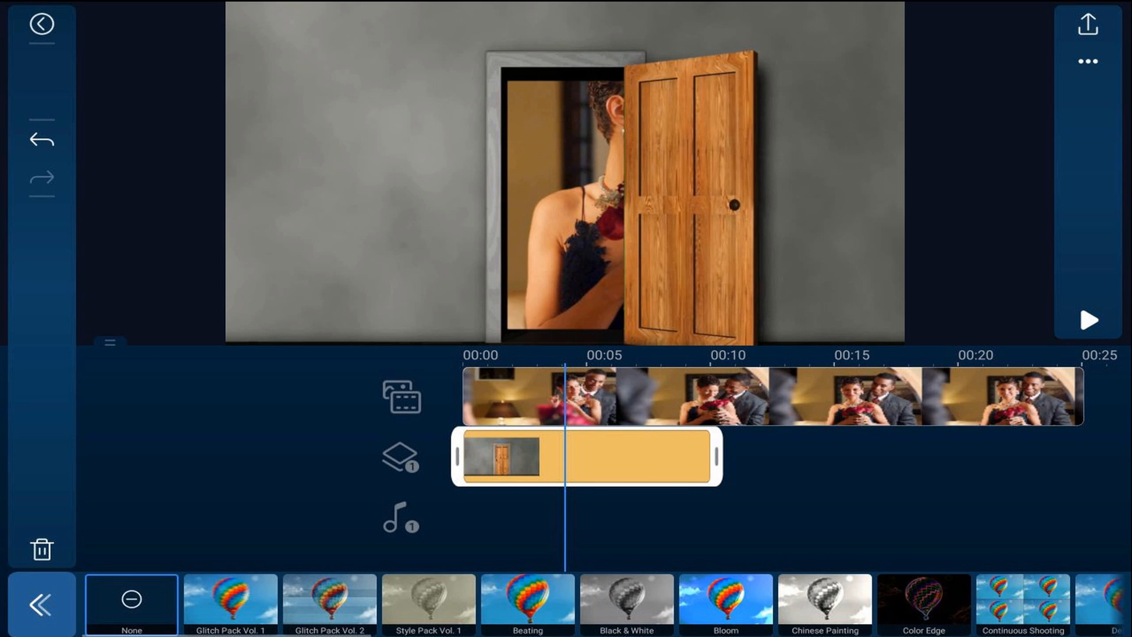
{"action": "left_click_drag", "start_coordinate": [797, 605], "coordinate": [266, 606]}
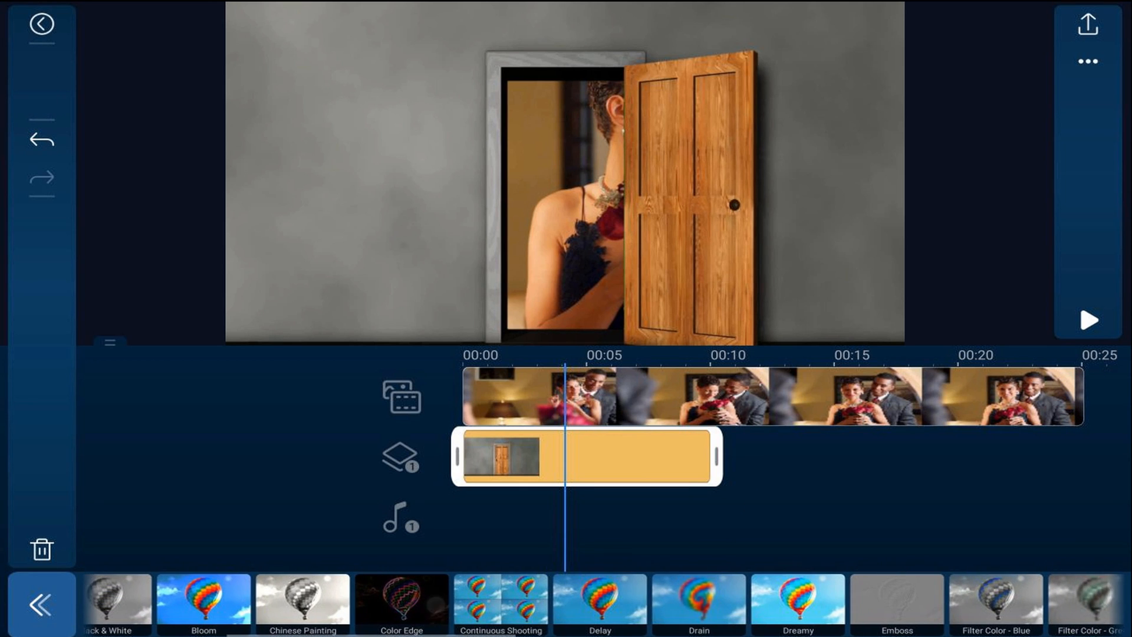
{"action": "left_click_drag", "start_coordinate": [797, 605], "coordinate": [433, 606]}
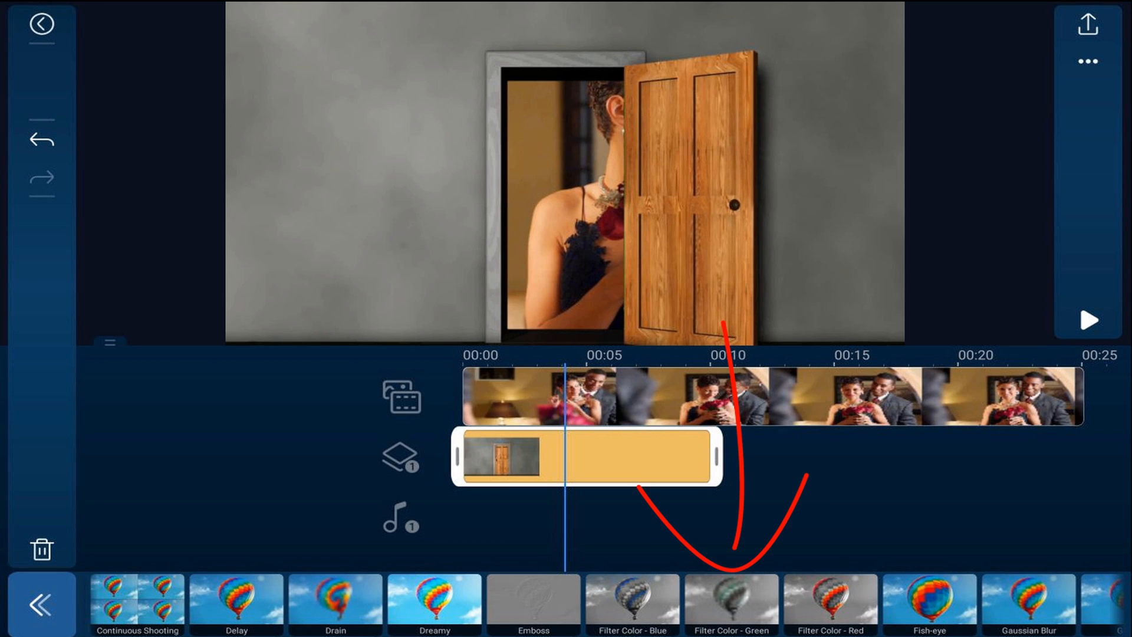
{"action": "left_click", "coordinate": [732, 604]}
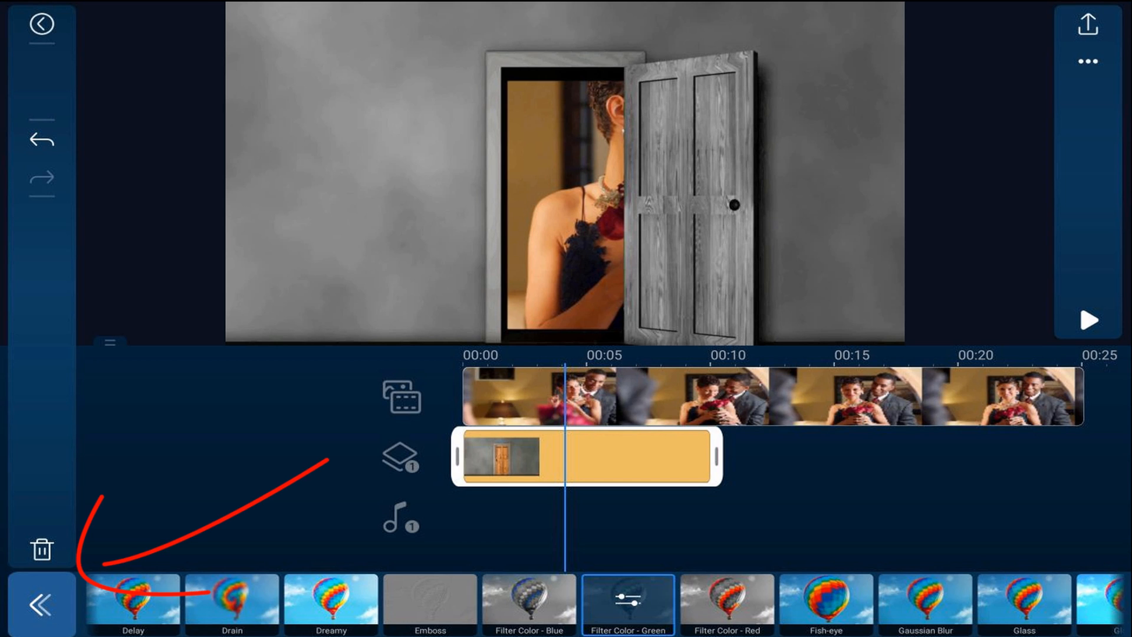
Leave the overlay's editing tools and play the finished composition from 00:00
{"action": "left_click", "coordinate": [41, 604]}
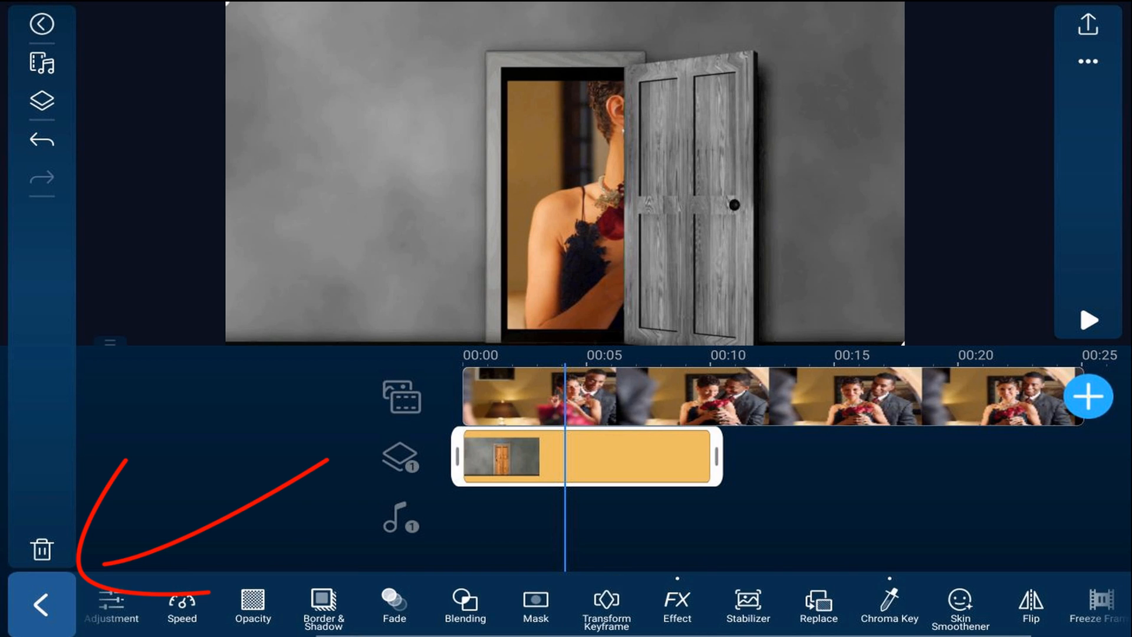
{"action": "left_click", "coordinate": [42, 605]}
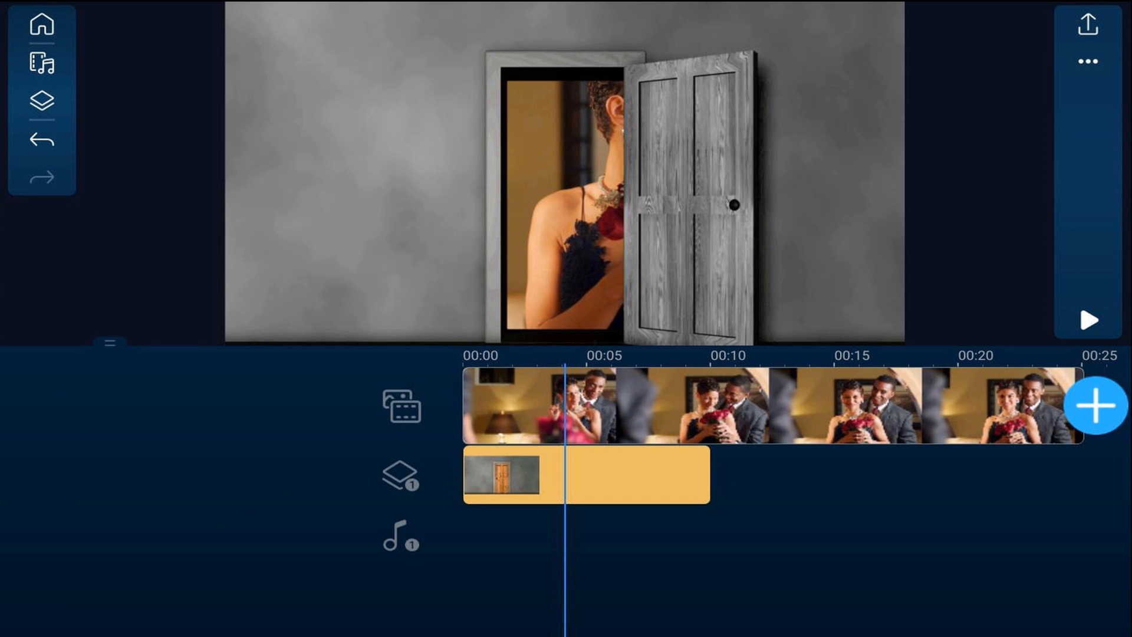
{"action": "left_click_drag", "start_coordinate": [871, 502], "coordinate": [973, 502]}
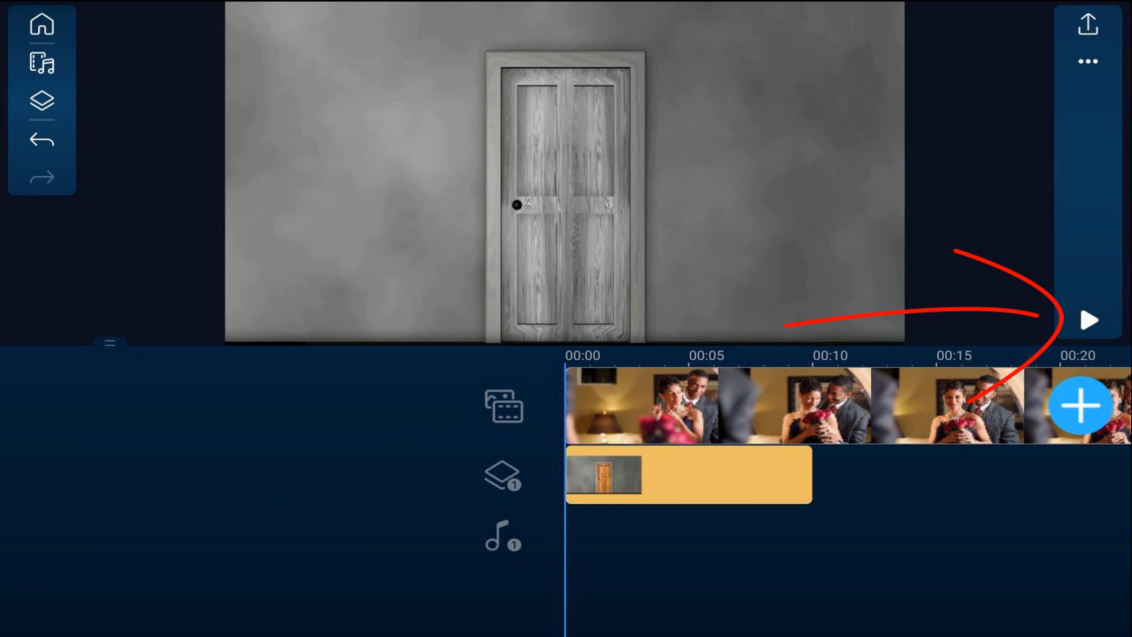
{"action": "left_click", "coordinate": [1090, 321]}
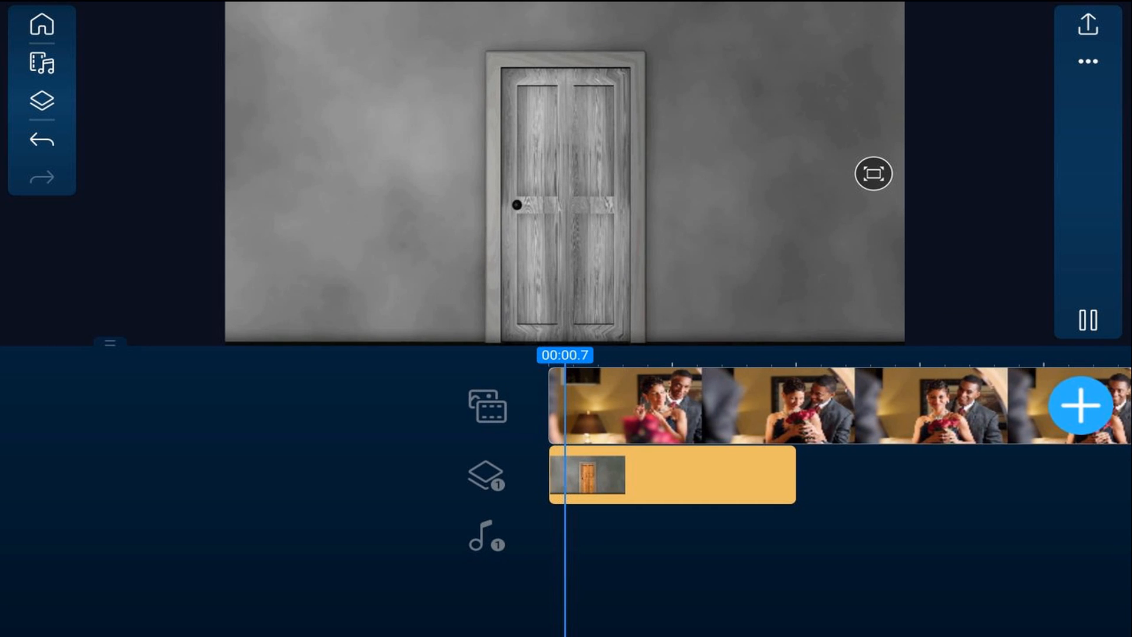